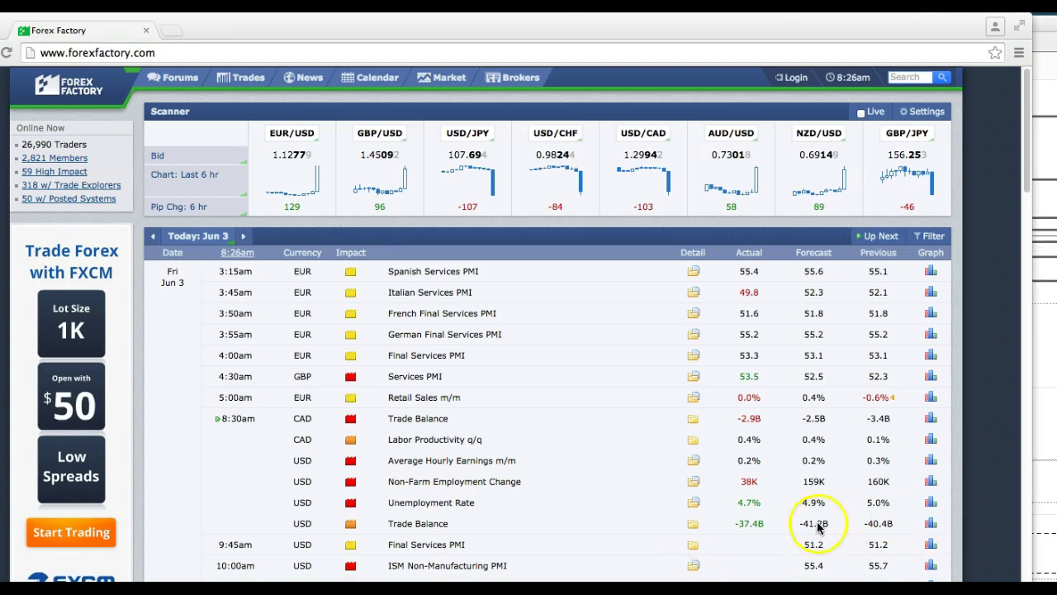
Review the Non-Farm Employment Change actual figure on the Forex Factory calendar and clear the browser away to show the trading charts
{"action": "left_click", "coordinate": [520, 489]}
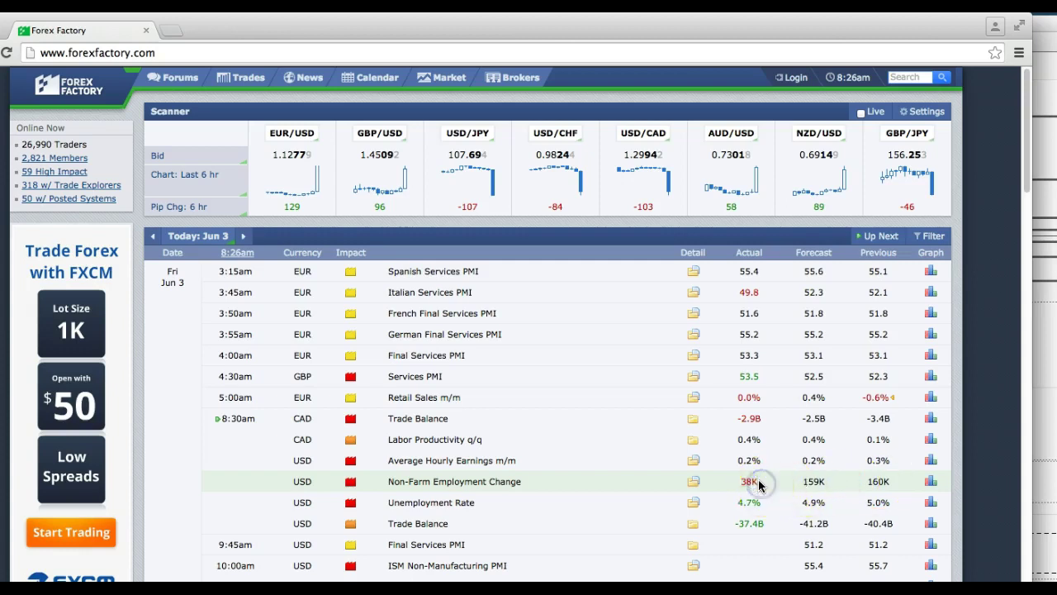
{"action": "left_click", "coordinate": [1040, 397]}
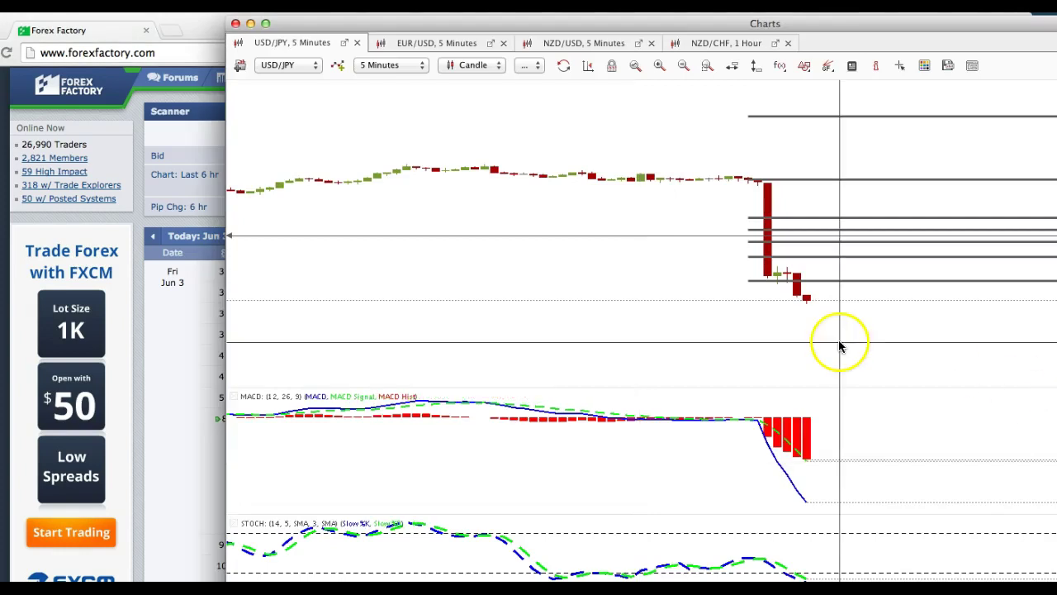
{"action": "left_click_drag", "start_coordinate": [183, 43], "coordinate": [347, 578]}
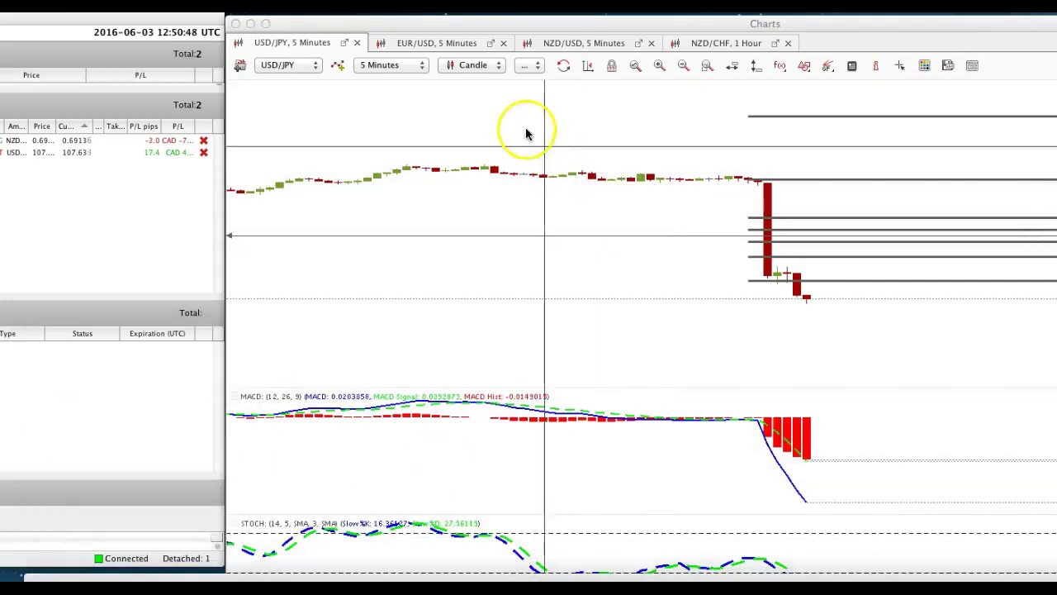
Examine the post-news spike and the candles following it on the NZD/USD 5-minute chart
{"action": "left_click", "coordinate": [553, 50]}
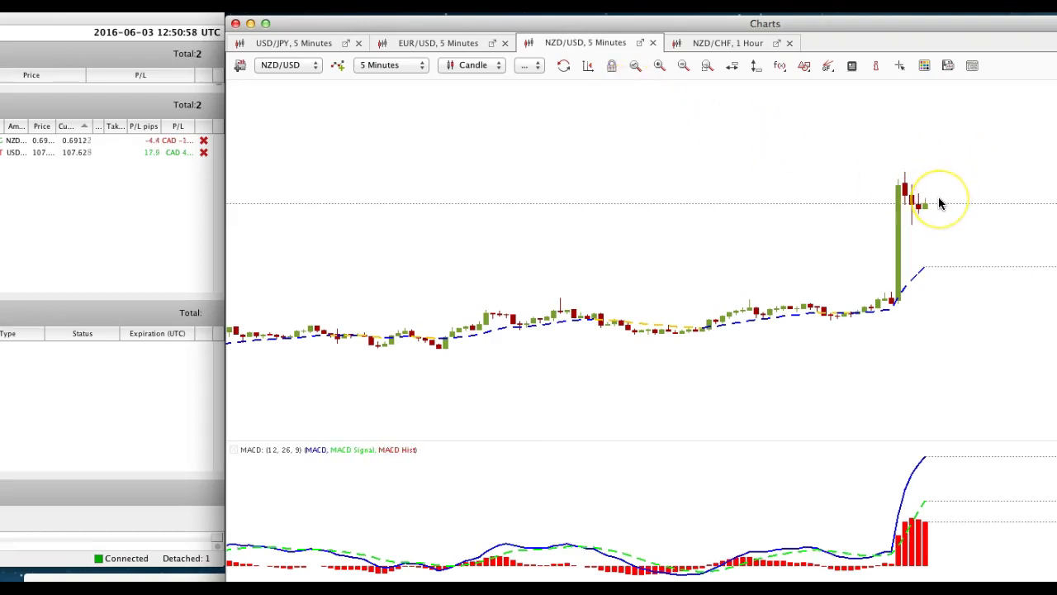
{"action": "left_click", "coordinate": [908, 201]}
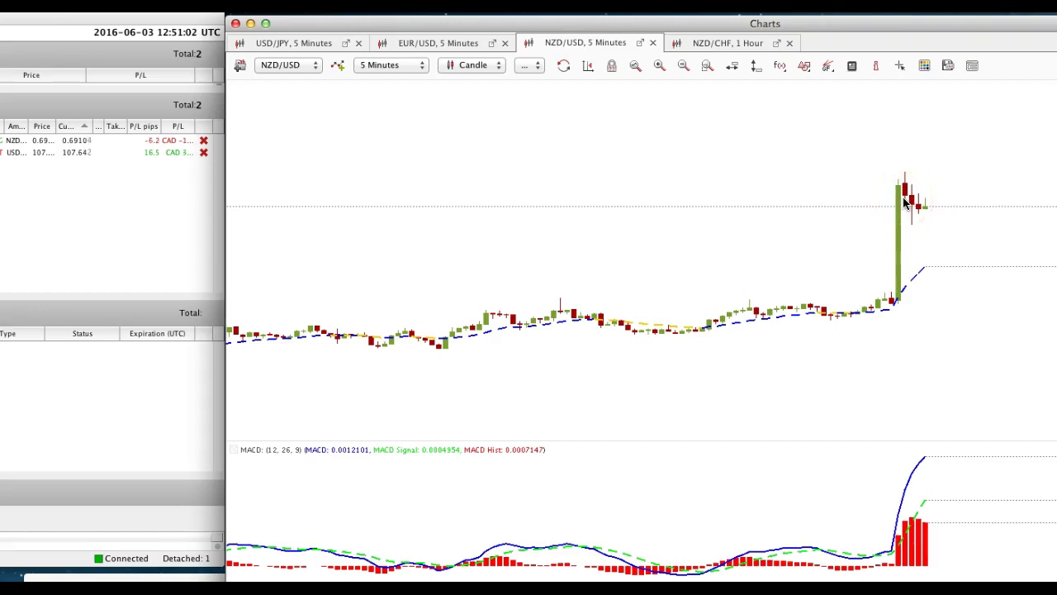
{"action": "left_click", "coordinate": [693, 143]}
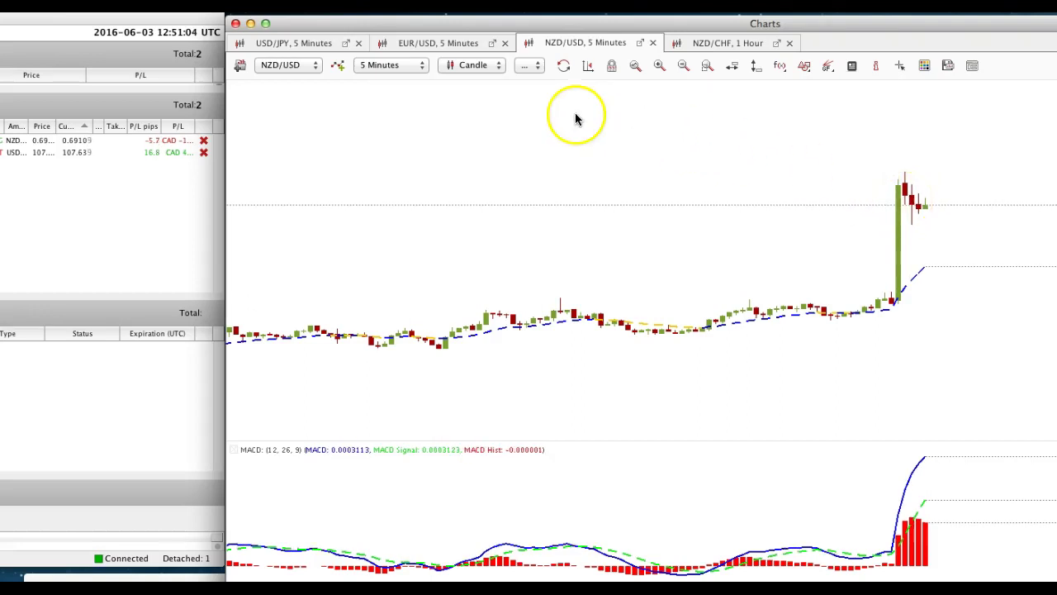
Remove the Fibonacci retracement lines from the USD/JPY 5-minute chart
{"action": "left_click", "coordinate": [283, 43]}
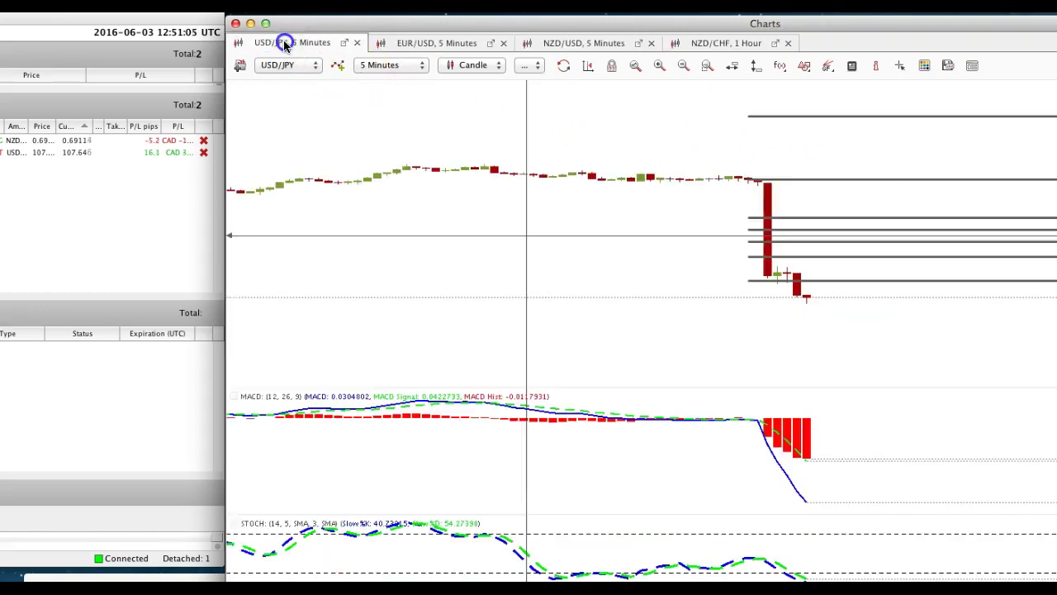
{"action": "left_click", "coordinate": [834, 218]}
{"action": "right_click", "coordinate": [835, 219]}
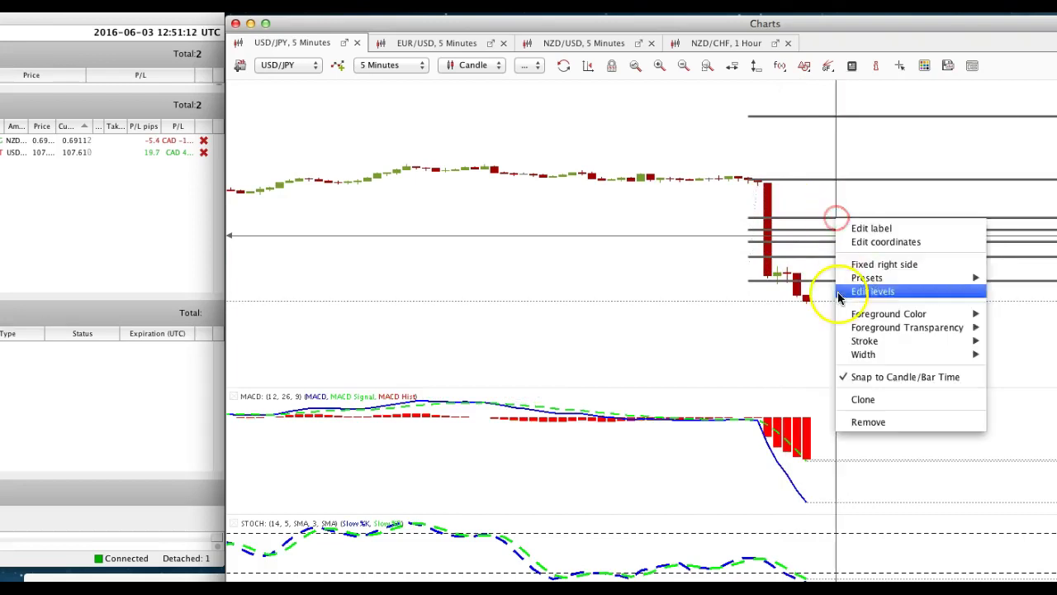
{"action": "left_click", "coordinate": [866, 422]}
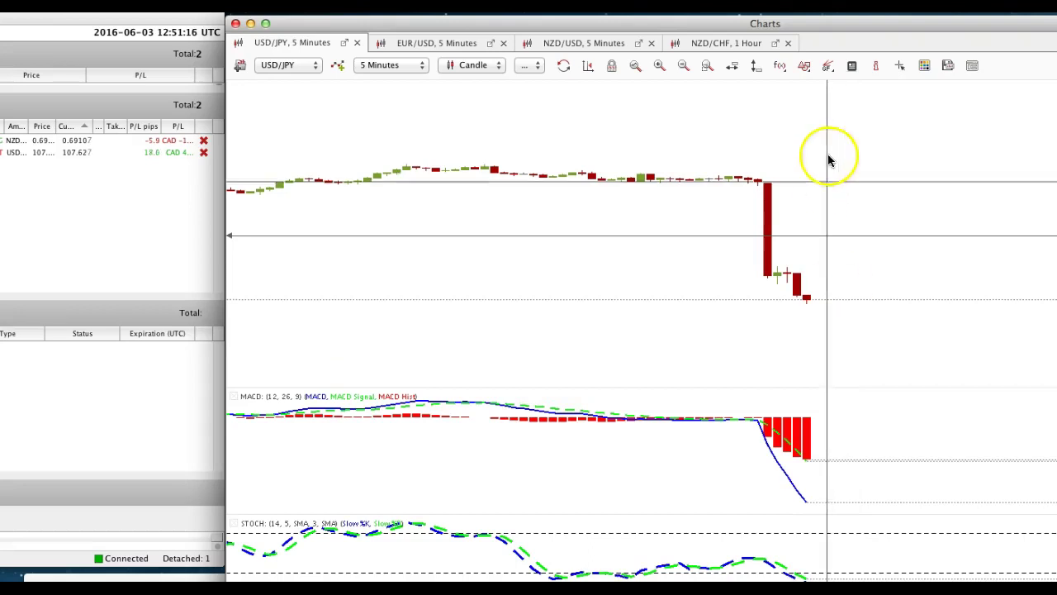
Examine the latest price spike on the EUR/USD 5-minute chart
{"action": "left_click", "coordinate": [436, 47]}
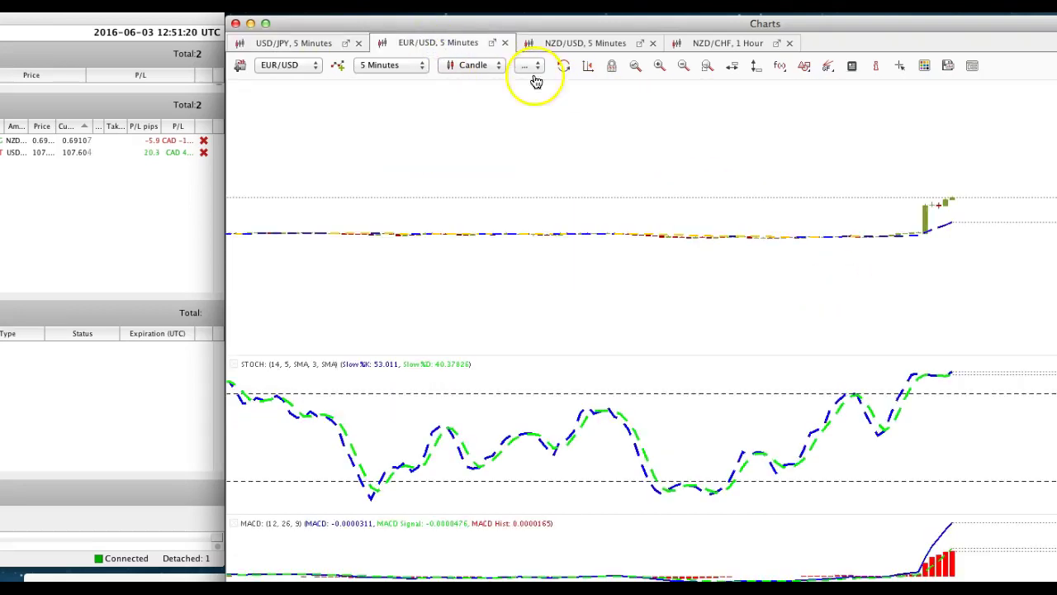
{"action": "left_click_drag", "start_coordinate": [896, 171], "coordinate": [864, 166]}
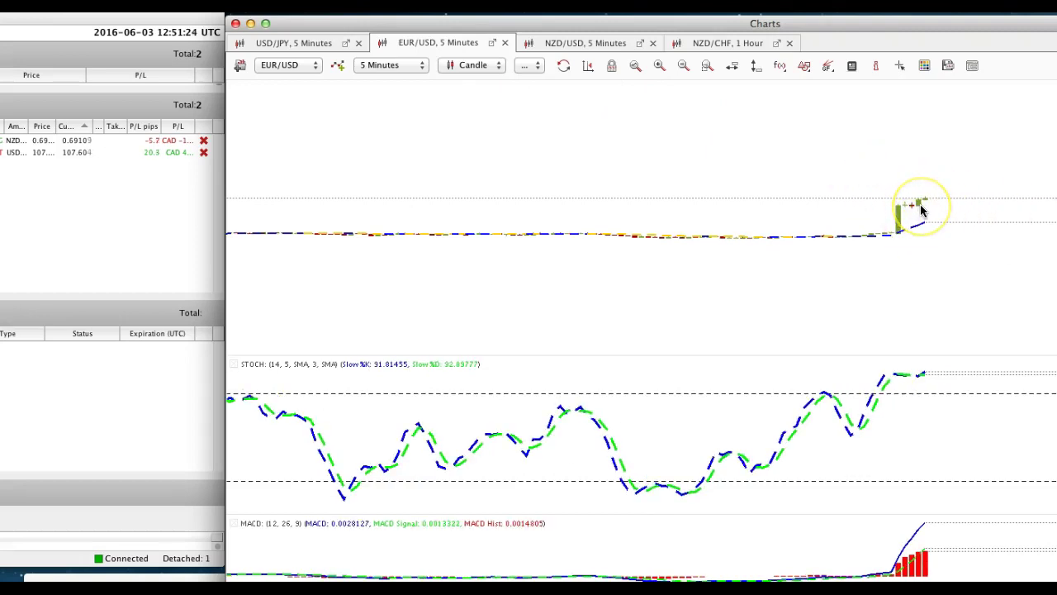
{"action": "left_click_drag", "start_coordinate": [834, 317], "coordinate": [831, 364]}
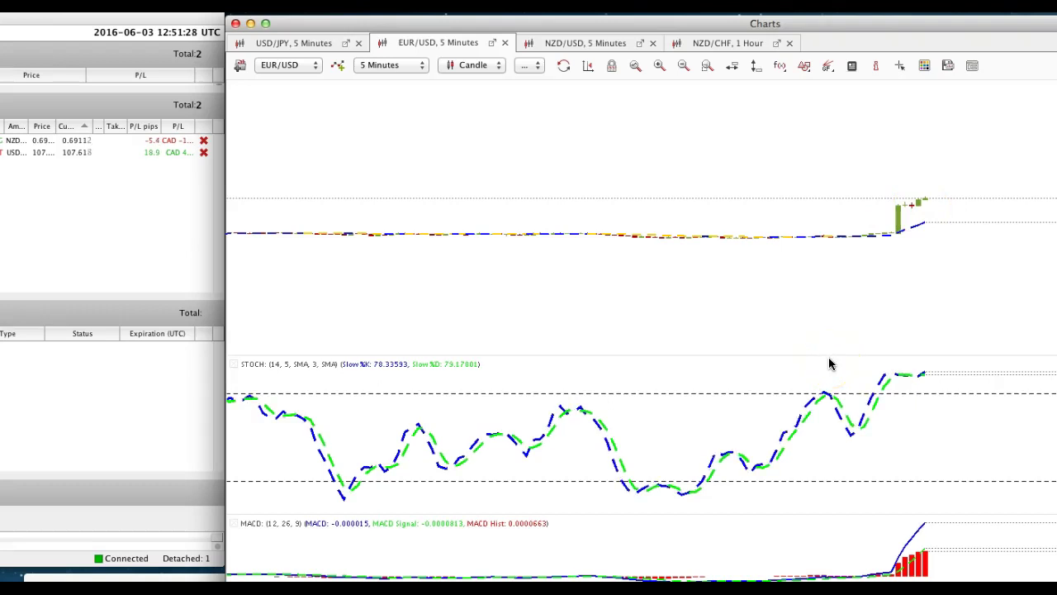
{"action": "left_click_drag", "start_coordinate": [831, 363], "coordinate": [727, 539]}
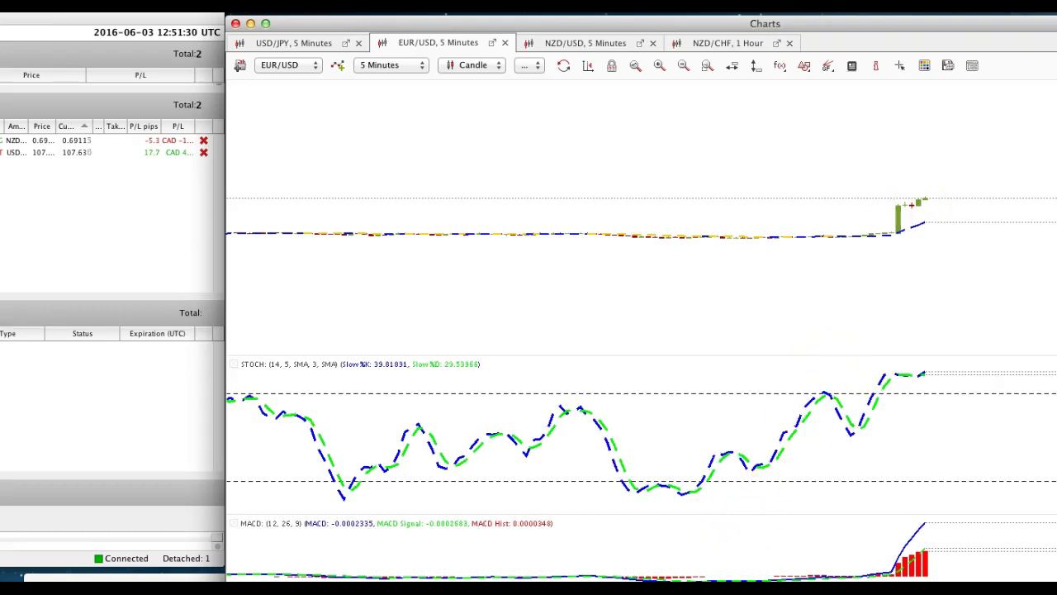
{"action": "left_click_drag", "start_coordinate": [910, 307], "coordinate": [746, 523]}
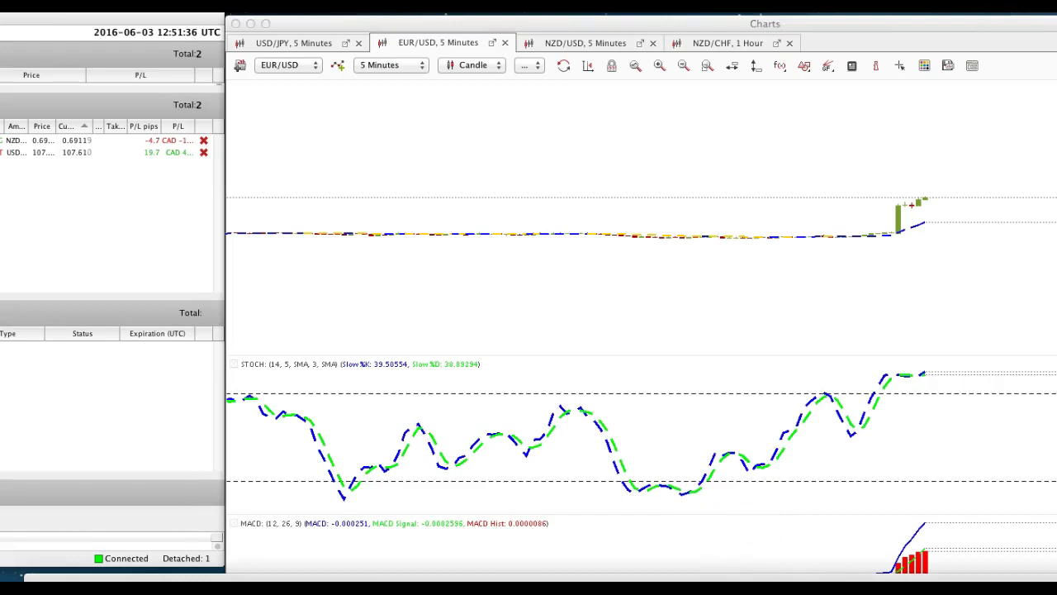
Recheck the Forex Factory calendar in the browser, and return to the EUR/USD 5-minute chart
{"action": "left_click_drag", "start_coordinate": [209, 578], "coordinate": [201, 47]}
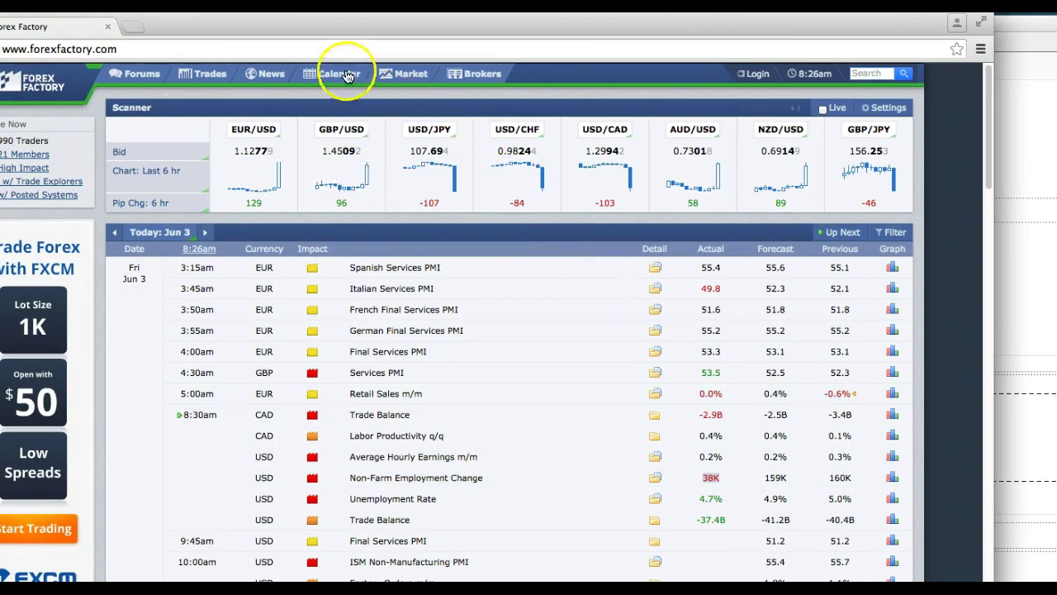
{"action": "left_click_drag", "start_coordinate": [283, 28], "coordinate": [380, 591]}
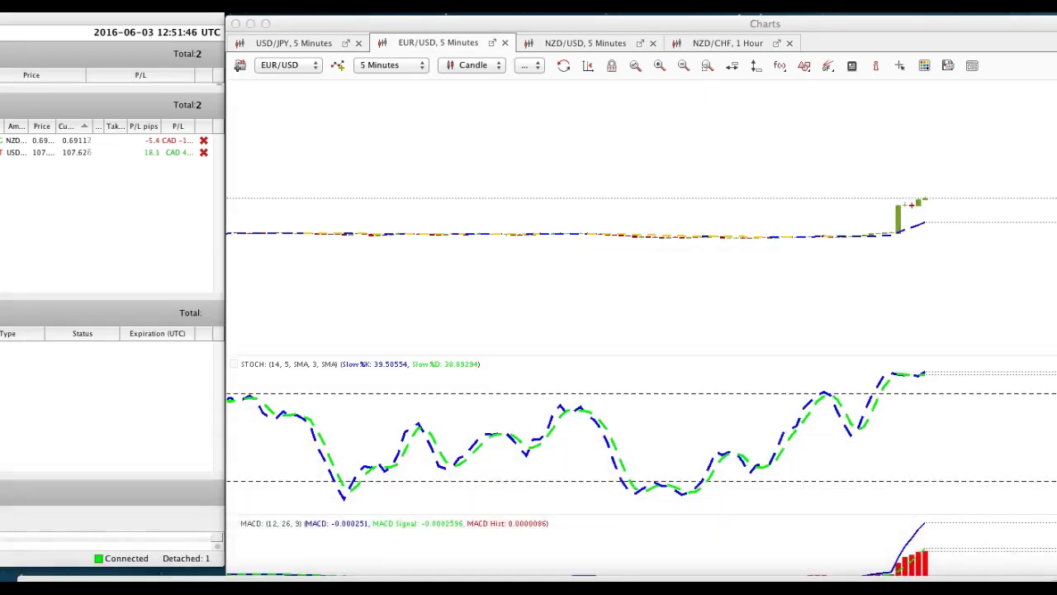
{"action": "left_click", "coordinate": [923, 211]}
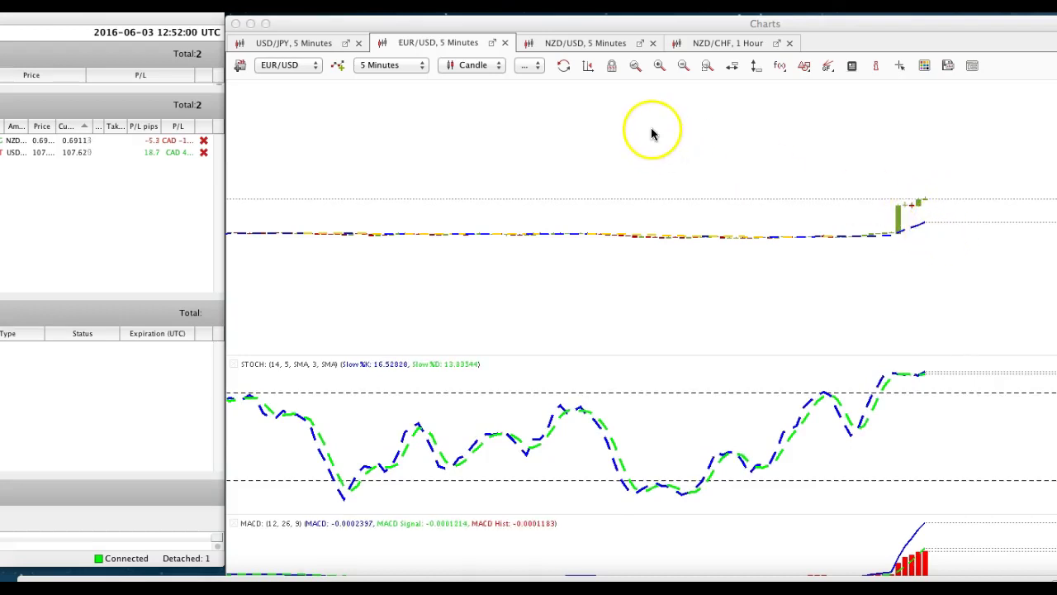
Change the instrument of the NZD/CHF 1-hour chart to GBP/USD
{"action": "left_click", "coordinate": [699, 44]}
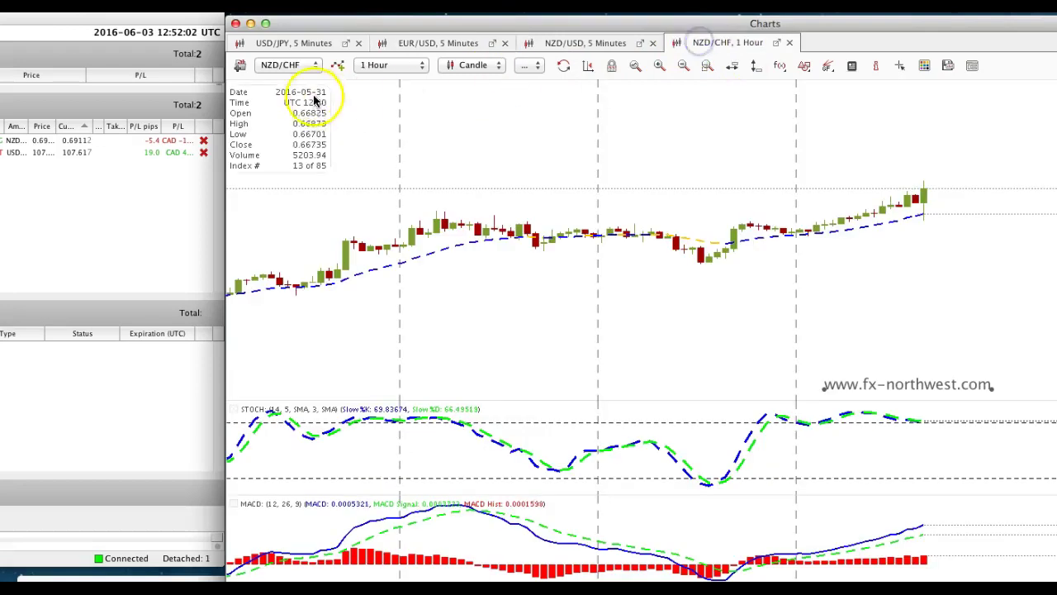
{"action": "left_click", "coordinate": [306, 66]}
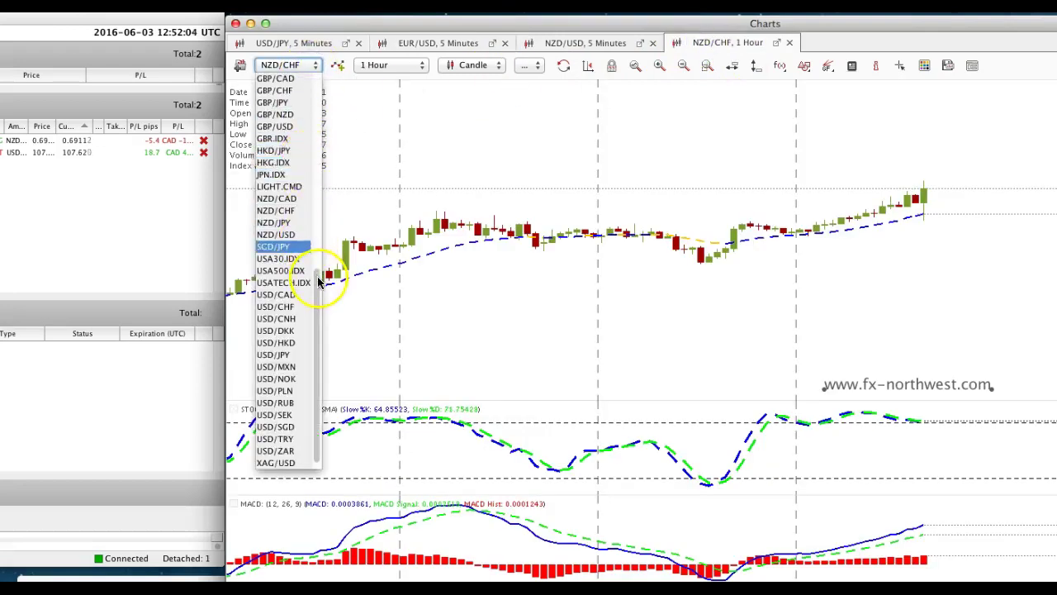
{"action": "scroll", "coordinate": [319, 239], "scroll_direction": "up", "scroll_amount": 3}
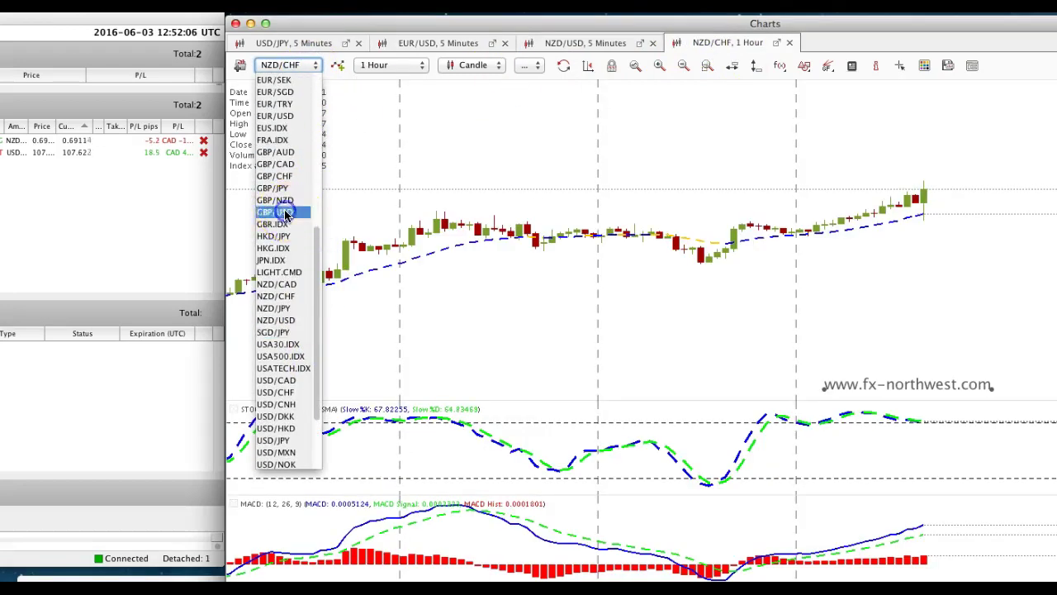
{"action": "left_click", "coordinate": [285, 214]}
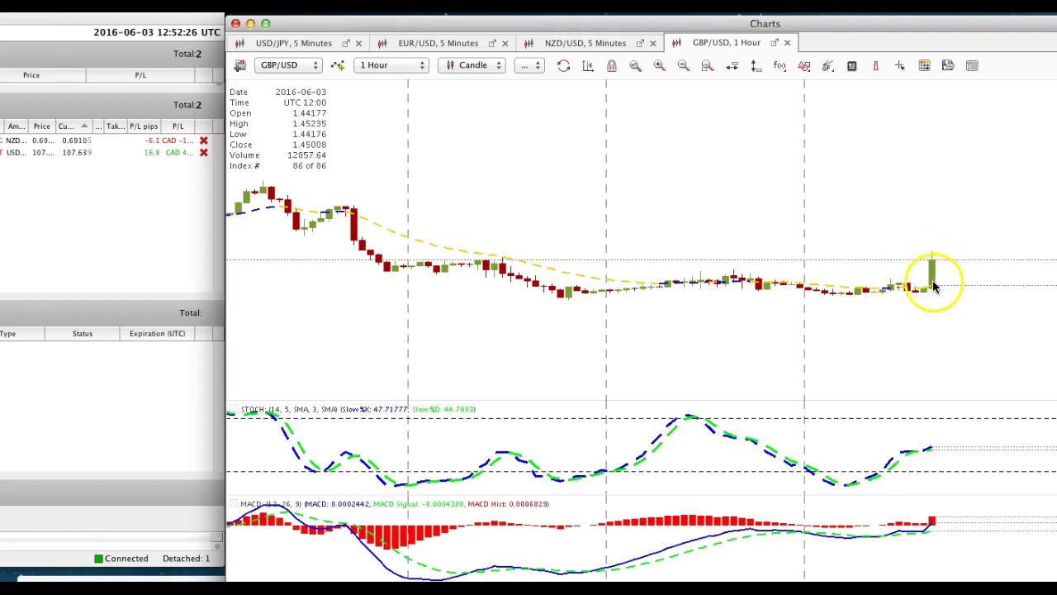
Draw Fibonacci Retracements on the NZD/USD 5-minute chart from the base to the top of the large spike candle
{"action": "left_click", "coordinate": [567, 46]}
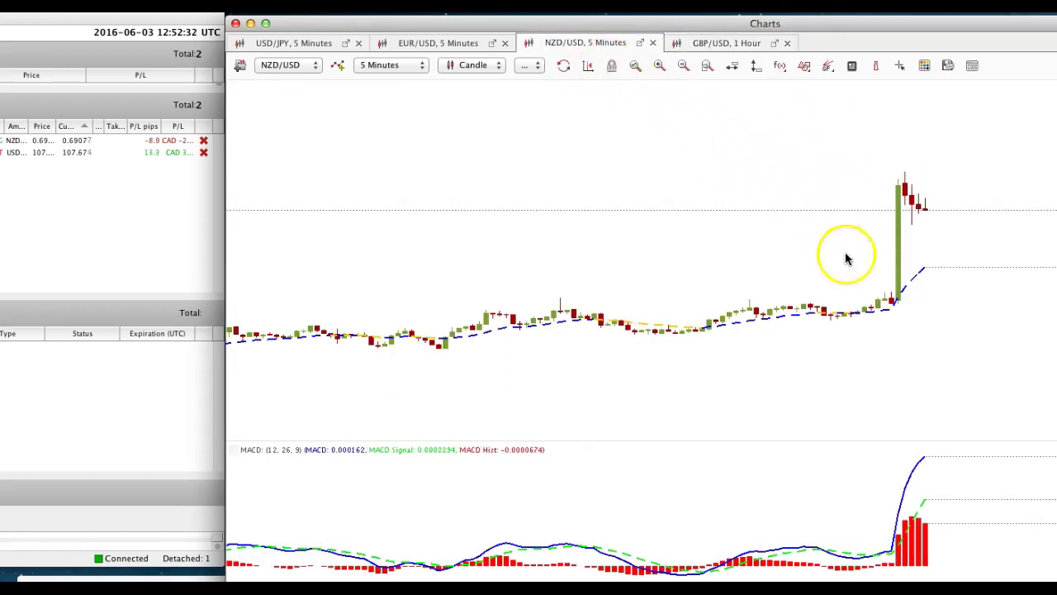
{"action": "left_click", "coordinate": [872, 296]}
{"action": "left_click", "coordinate": [828, 65]}
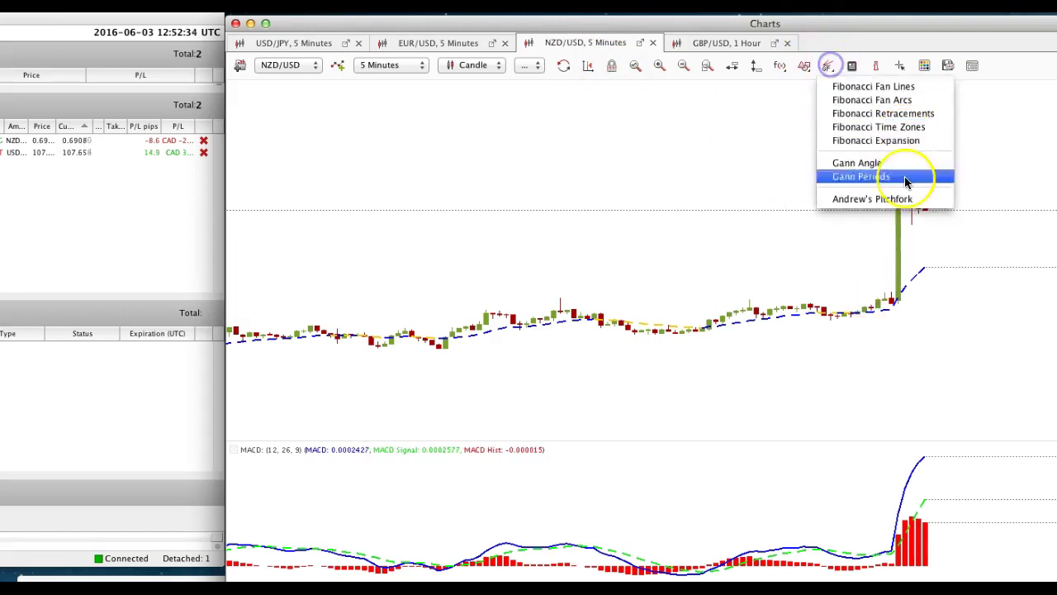
{"action": "left_click", "coordinate": [880, 113]}
{"action": "left_click_drag", "start_coordinate": [897, 303], "coordinate": [810, 182]}
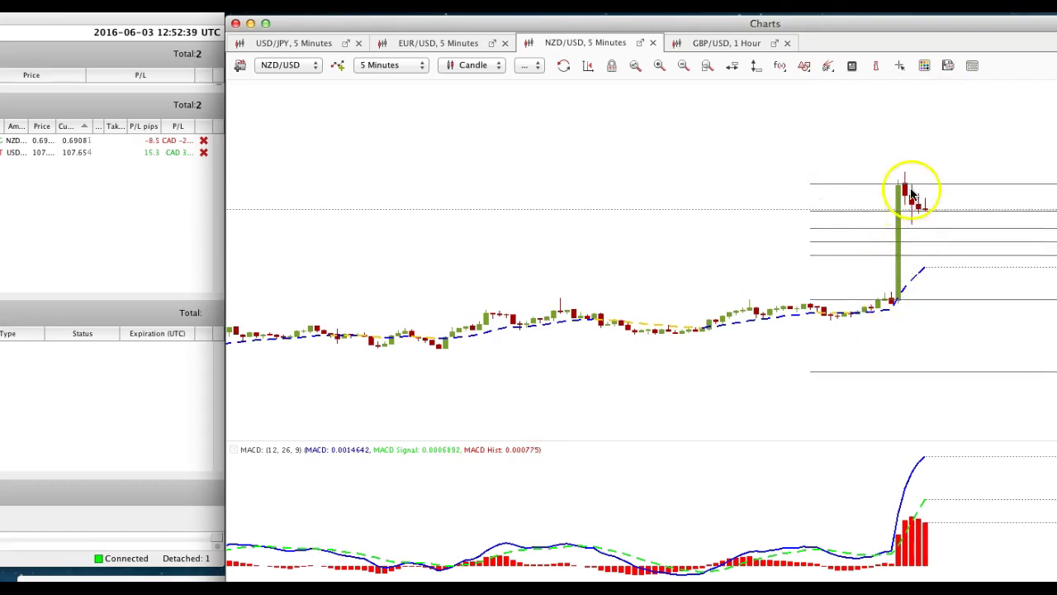
Thicken the Fibonacci retracement lines on the NZD/USD chart to the second-thinnest width
{"action": "left_click", "coordinate": [939, 258]}
{"action": "right_click", "coordinate": [938, 258]}
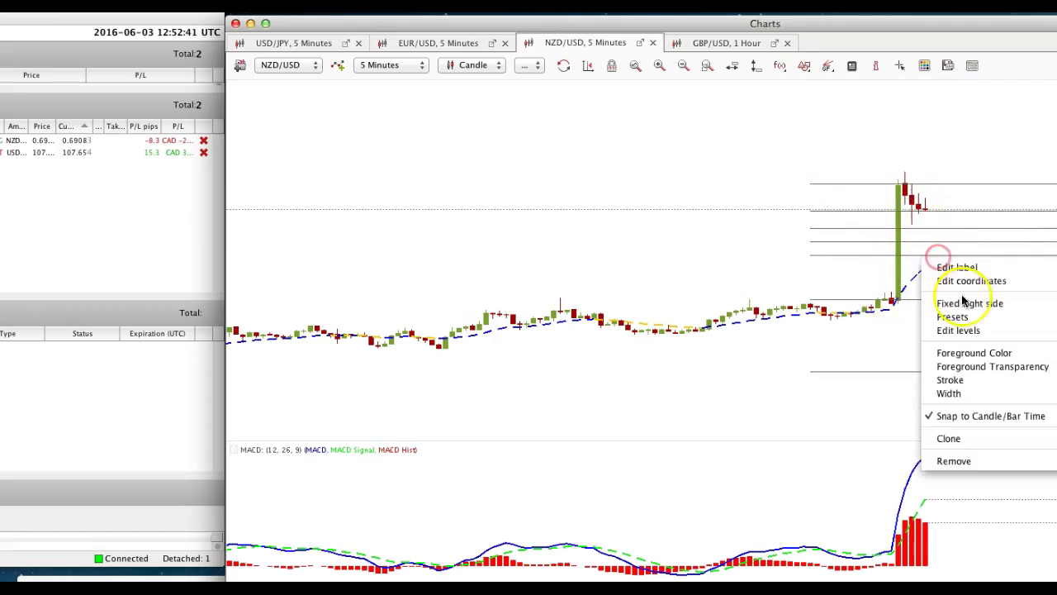
{"action": "mouse_move", "coordinate": [941, 394]}
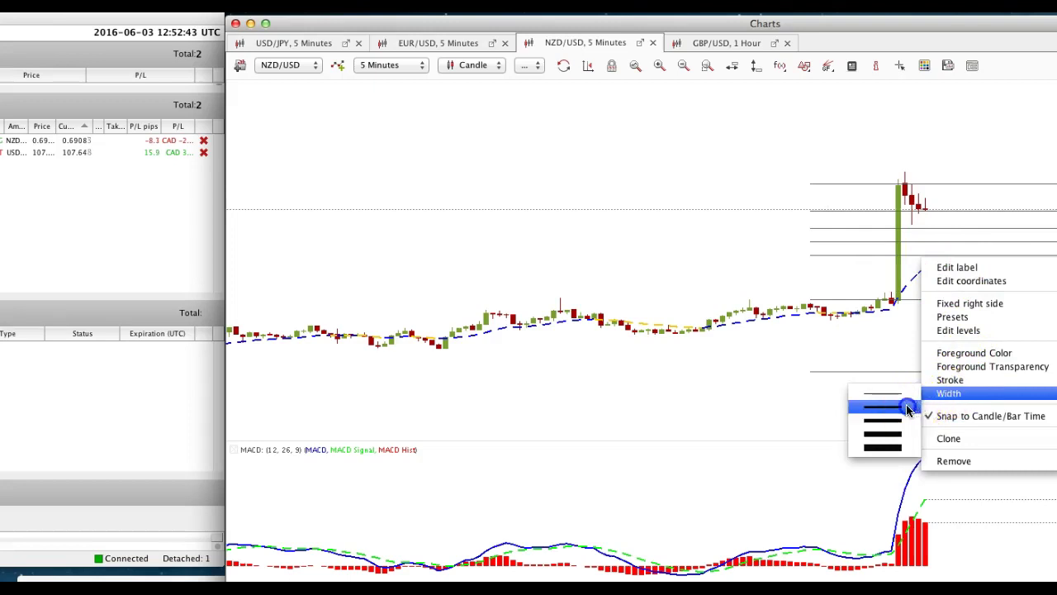
{"action": "left_click", "coordinate": [901, 406]}
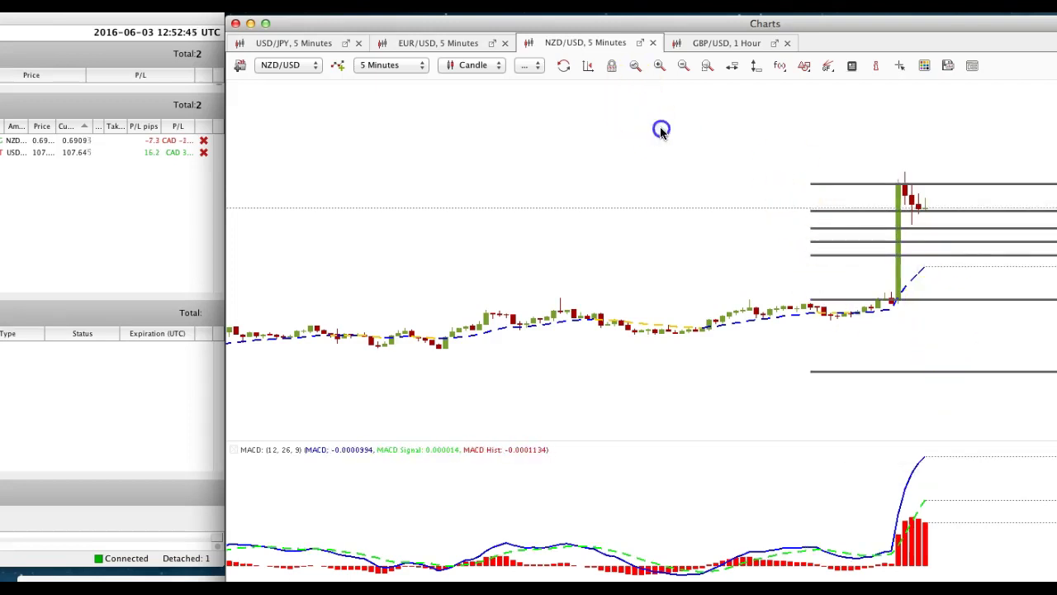
Draw a rectangle about 31 bars wide and 22 pips tall ahead of the latest candles, covering the middle retracement levels
{"action": "left_click_drag", "start_coordinate": [660, 130], "coordinate": [503, 153]}
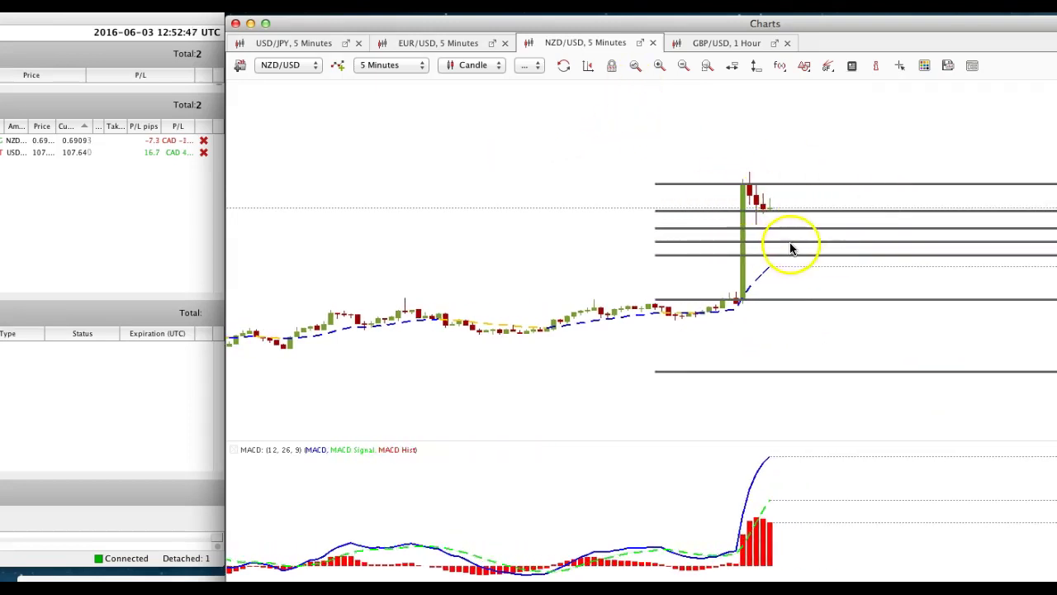
{"action": "left_click", "coordinate": [791, 243]}
{"action": "left_click", "coordinate": [829, 69]}
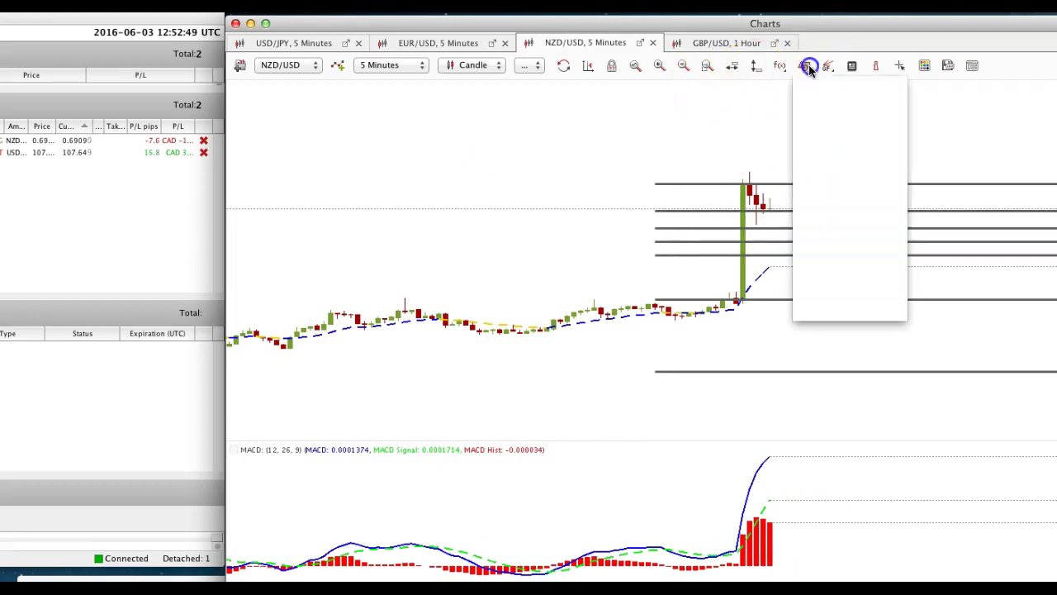
{"action": "left_click", "coordinate": [829, 176]}
{"action": "left_click_drag", "start_coordinate": [776, 227], "coordinate": [988, 263]}
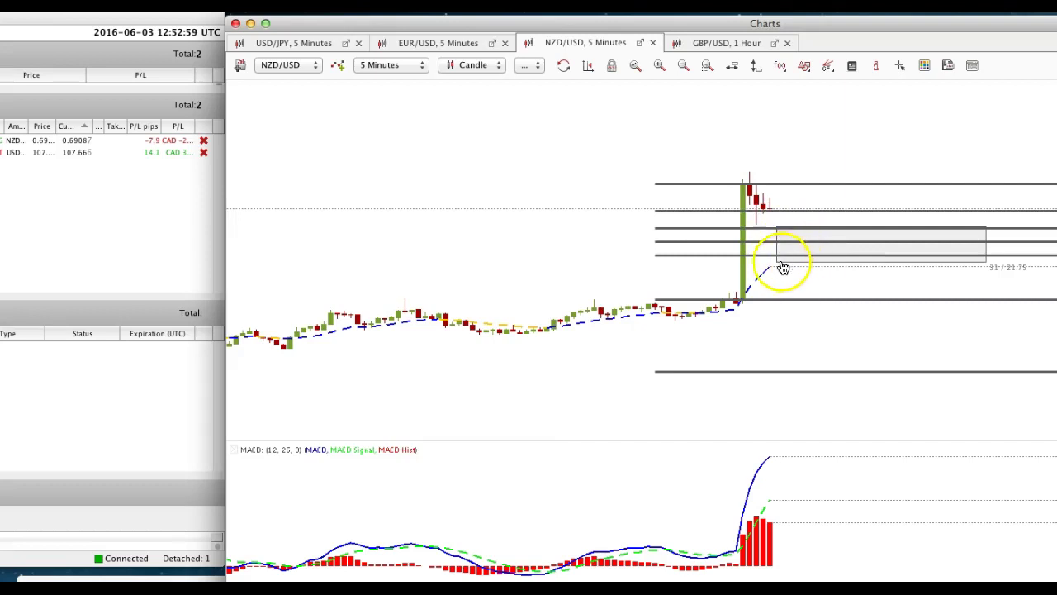
Place Signal Up arrows at the rectangle's lower-left corner and just beneath the base of the large spike candle
{"action": "left_click", "coordinate": [806, 68]}
{"action": "left_click", "coordinate": [815, 225]}
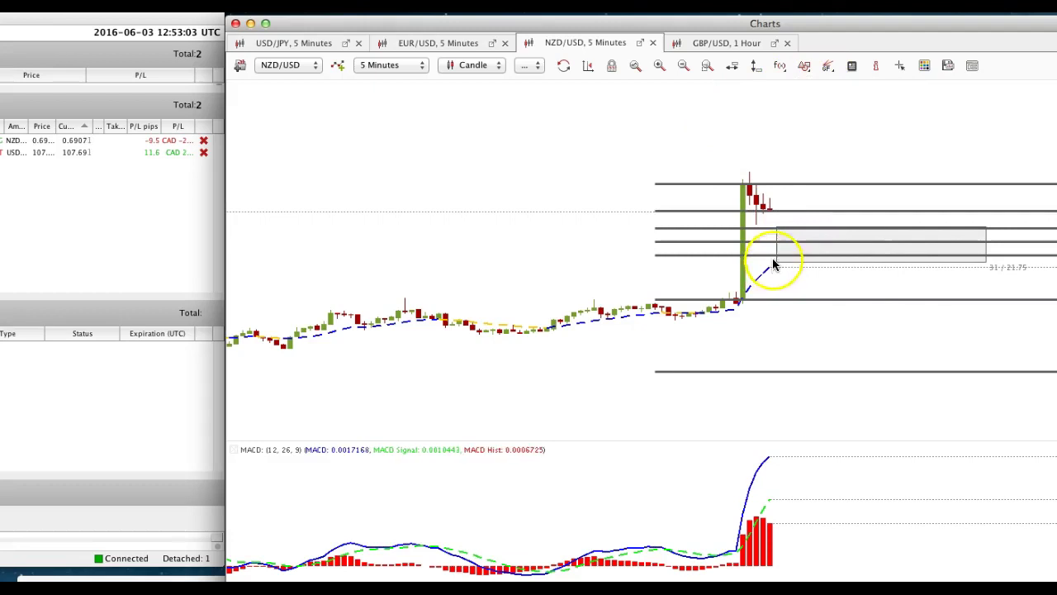
{"action": "left_click", "coordinate": [775, 262]}
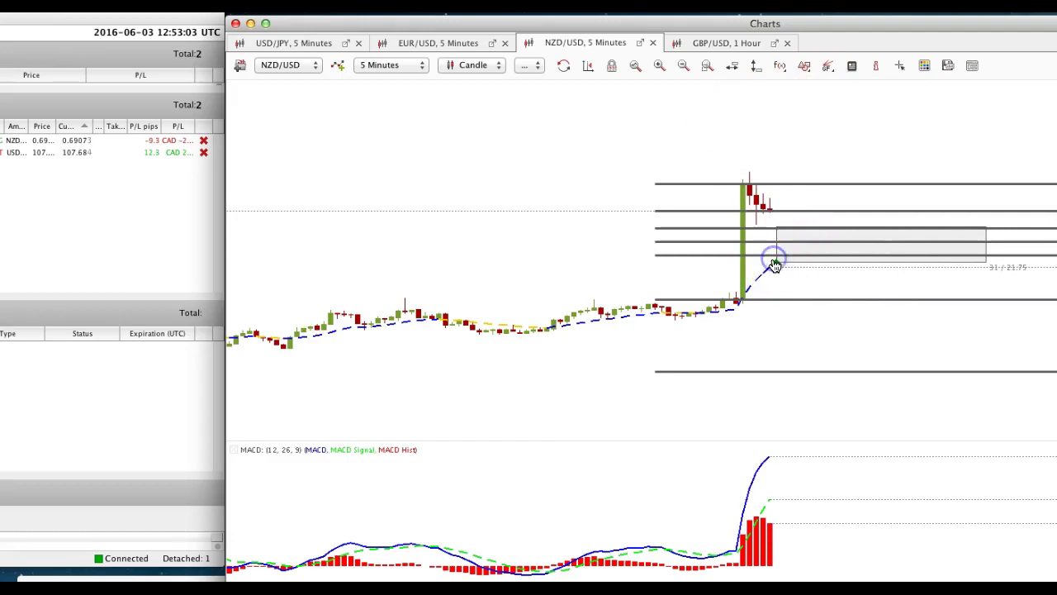
{"action": "left_click", "coordinate": [805, 66]}
{"action": "left_click", "coordinate": [815, 226]}
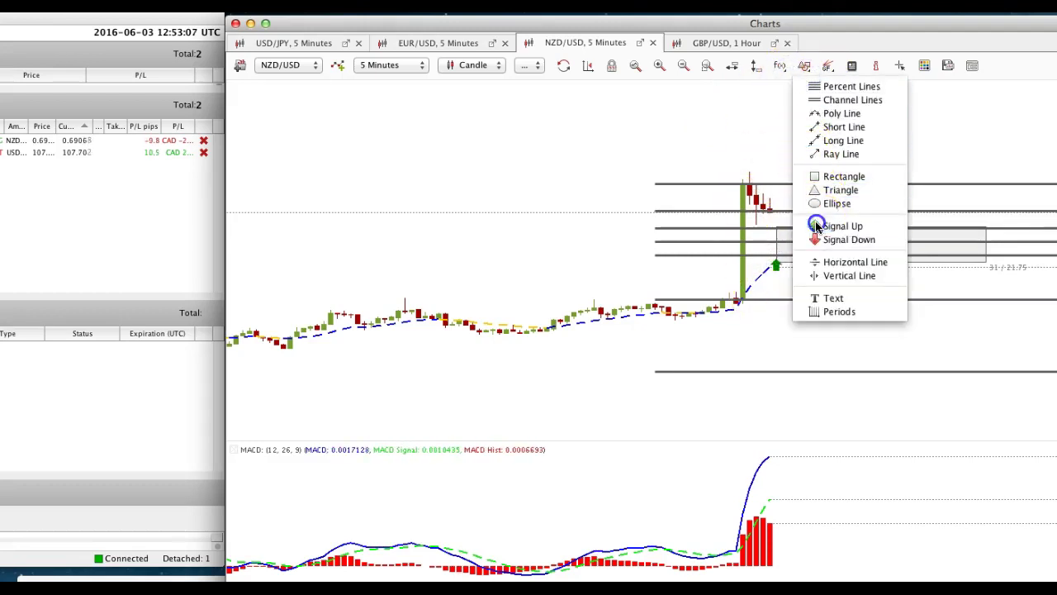
{"action": "left_click", "coordinate": [737, 313]}
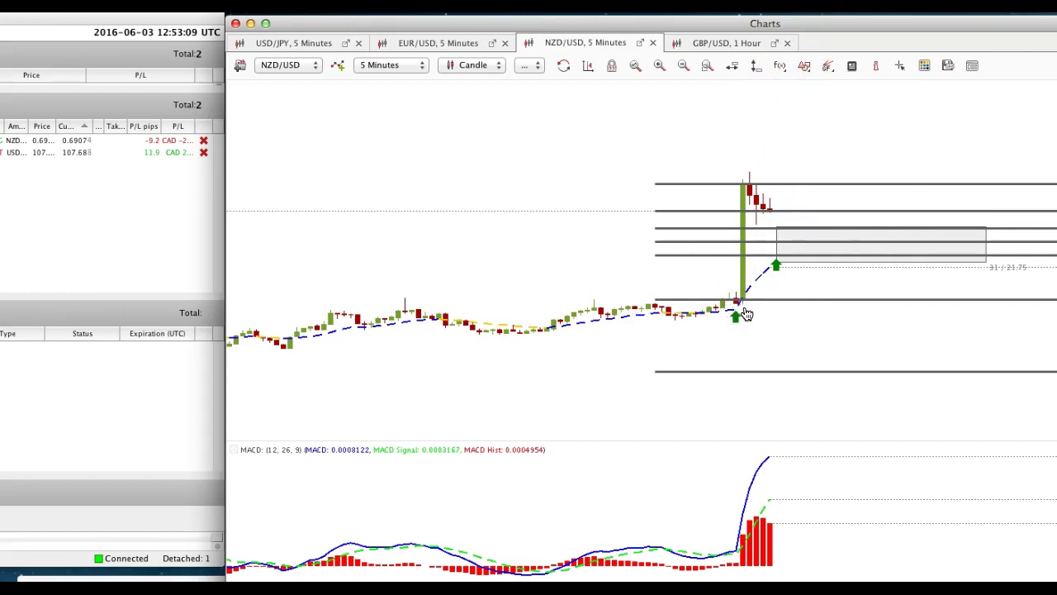
{"action": "left_click", "coordinate": [754, 288]}
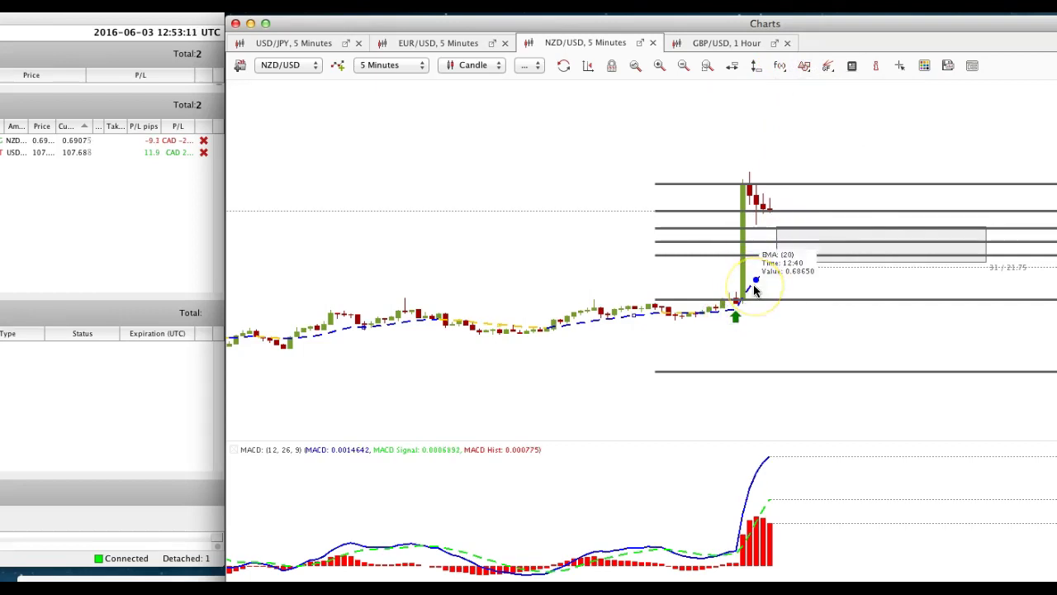
Review the EUR/USD 5-minute chart and examine the price level around the latest candles on the USD/JPY 1-hour chart
{"action": "left_click", "coordinate": [446, 43]}
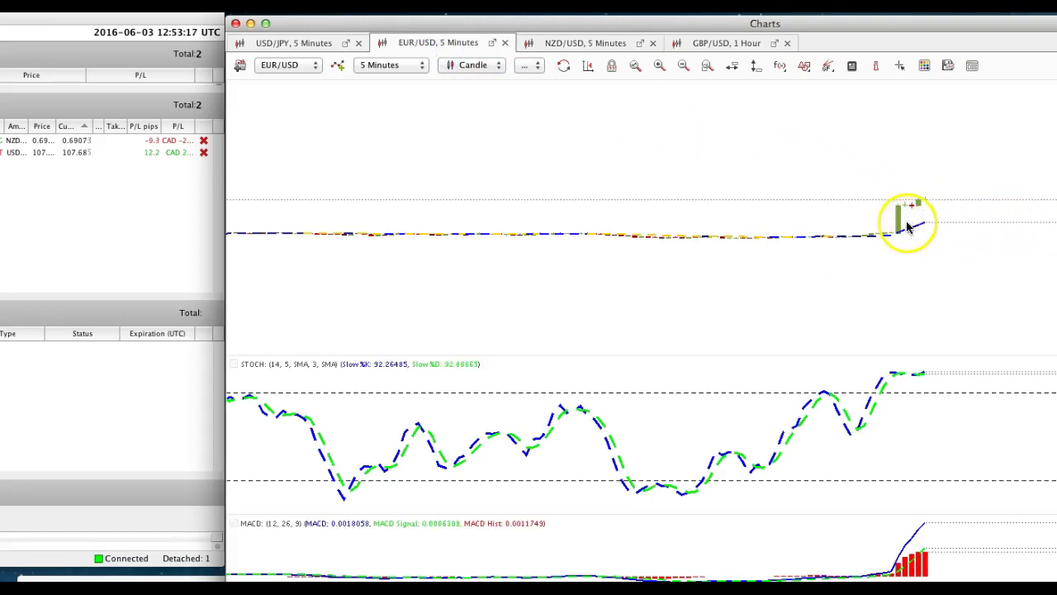
{"action": "left_click", "coordinate": [256, 43]}
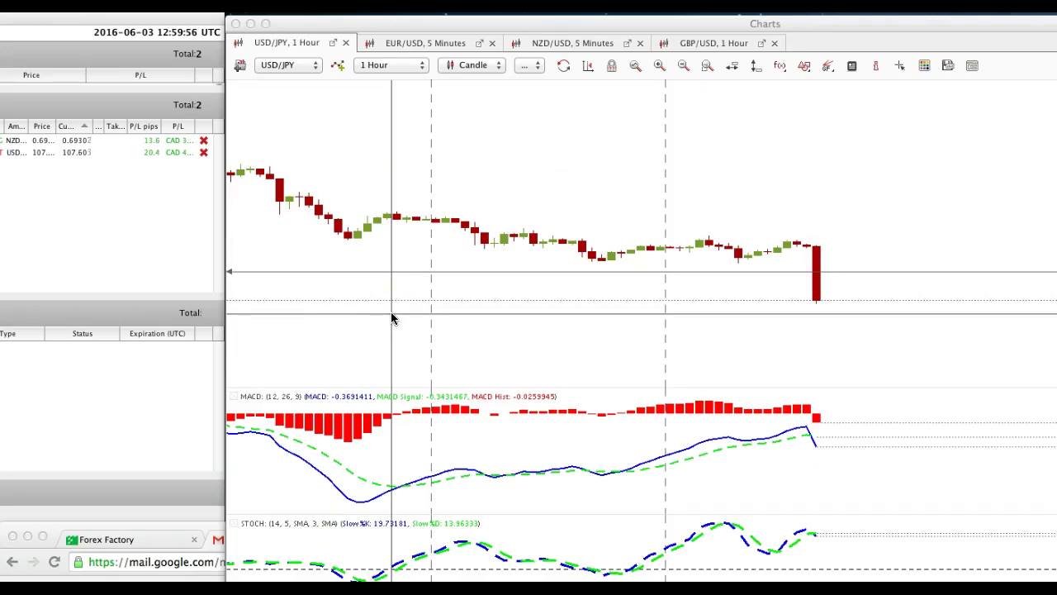
{"action": "left_click_drag", "start_coordinate": [395, 305], "coordinate": [789, 311]}
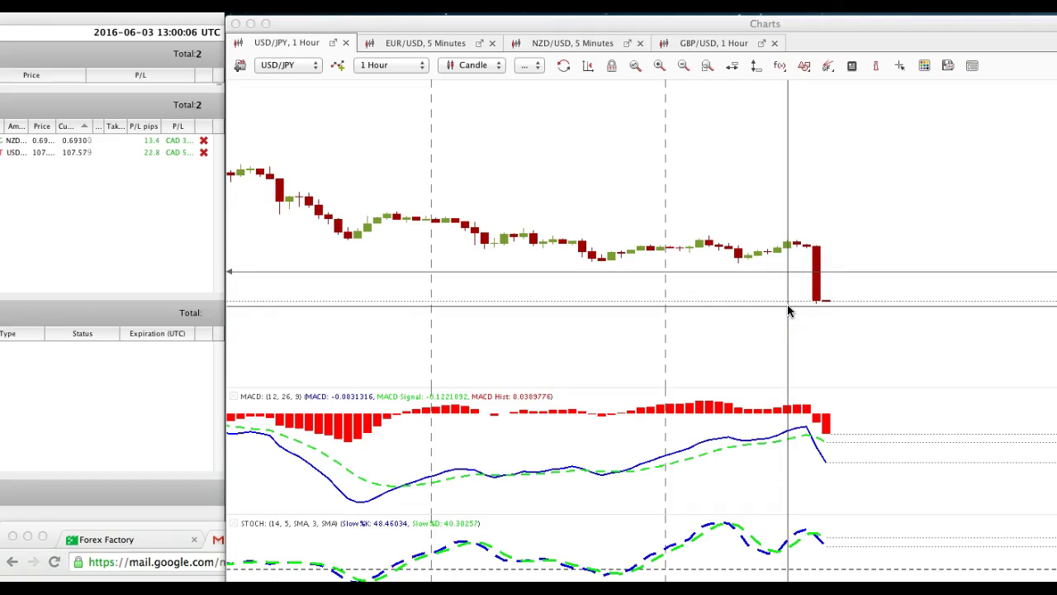
{"action": "left_click_drag", "start_coordinate": [783, 306], "coordinate": [726, 316]}
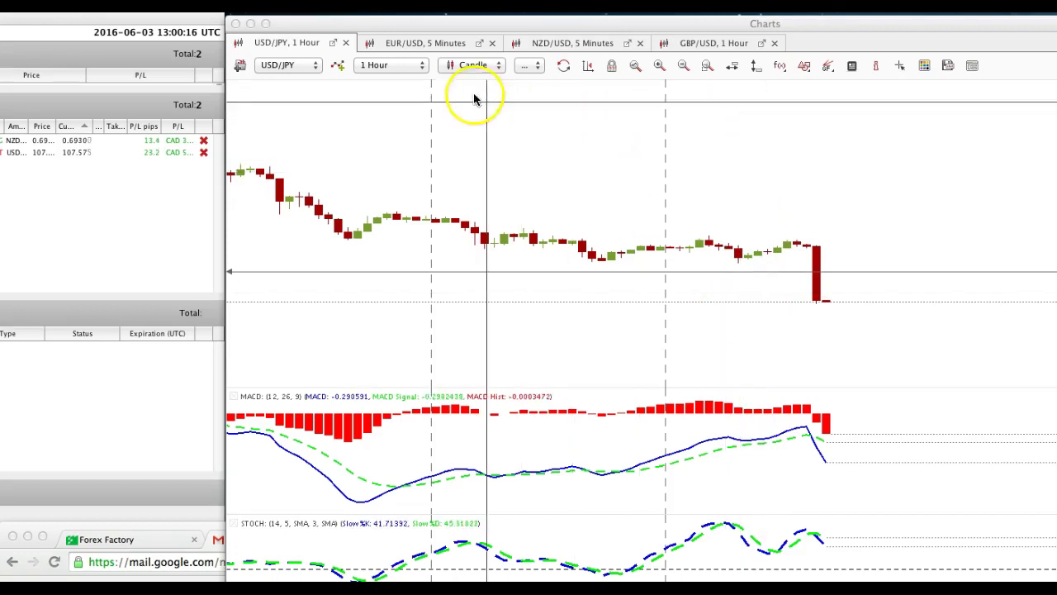
Change the EUR/USD chart's period to 1 Hour
{"action": "left_click", "coordinate": [397, 43]}
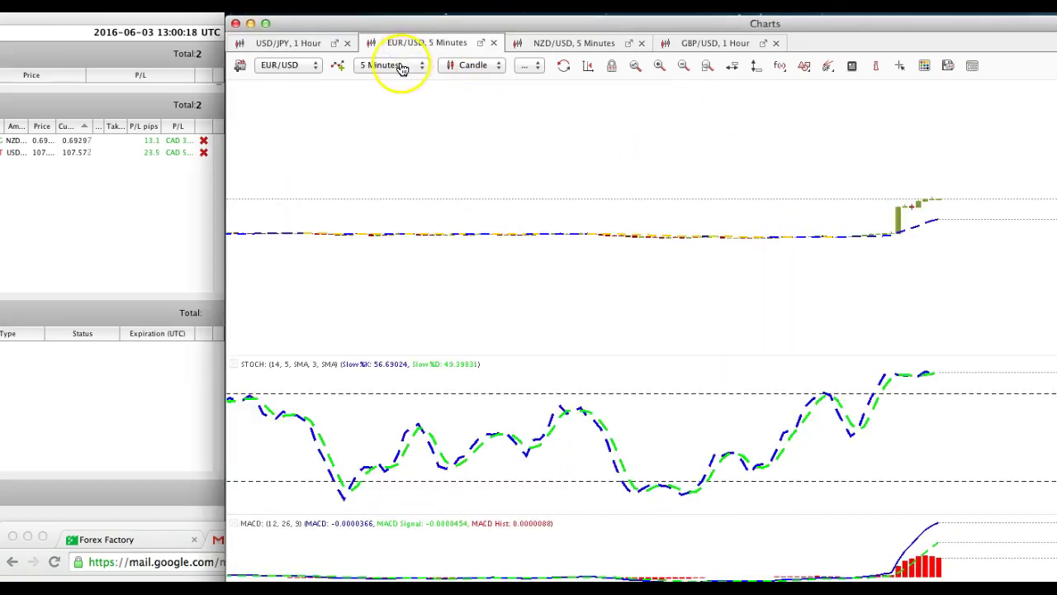
{"action": "left_click", "coordinate": [364, 69]}
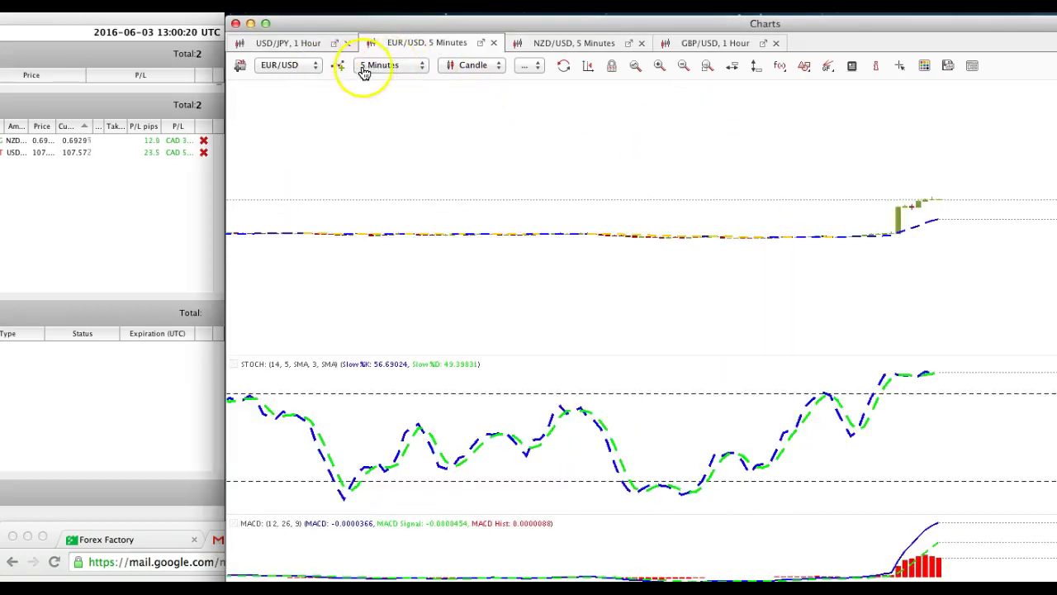
{"action": "left_click", "coordinate": [368, 151]}
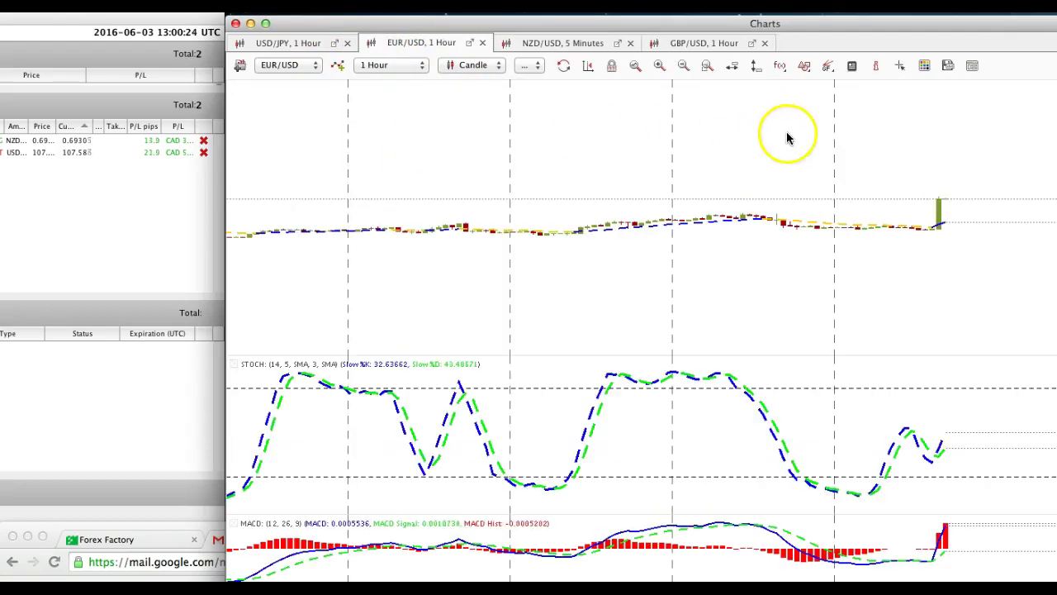
Compare the latest price action on the NZD/USD 5-minute chart with the GBP/USD 1-hour chart
{"action": "left_click", "coordinate": [551, 44]}
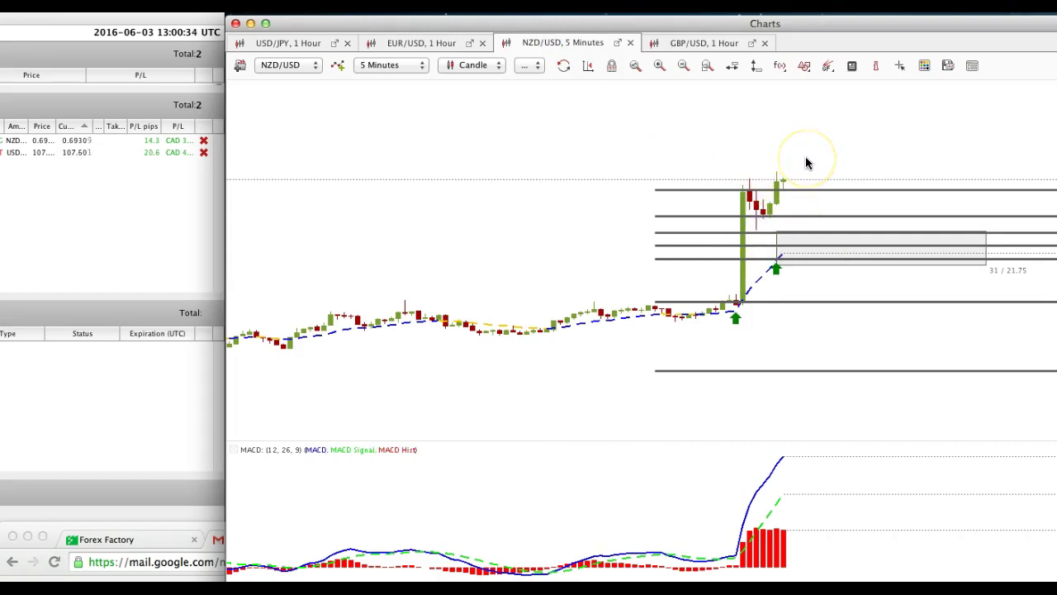
{"action": "left_click", "coordinate": [693, 47]}
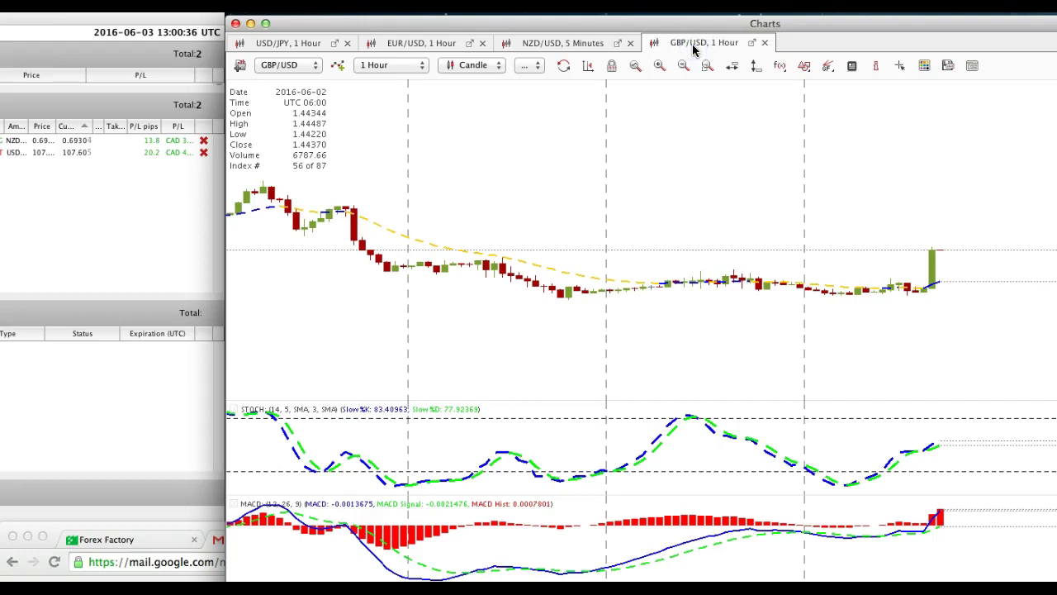
{"action": "left_click", "coordinate": [523, 65]}
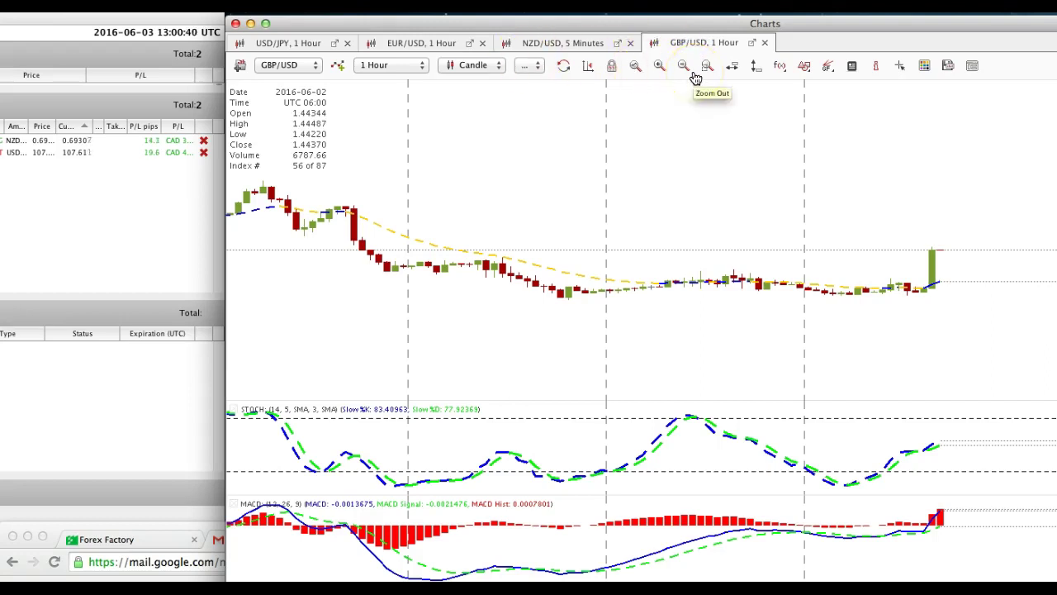
Change the NZD/USD chart's period to 1 Hour
{"action": "left_click", "coordinate": [562, 42]}
{"action": "left_click", "coordinate": [386, 66]}
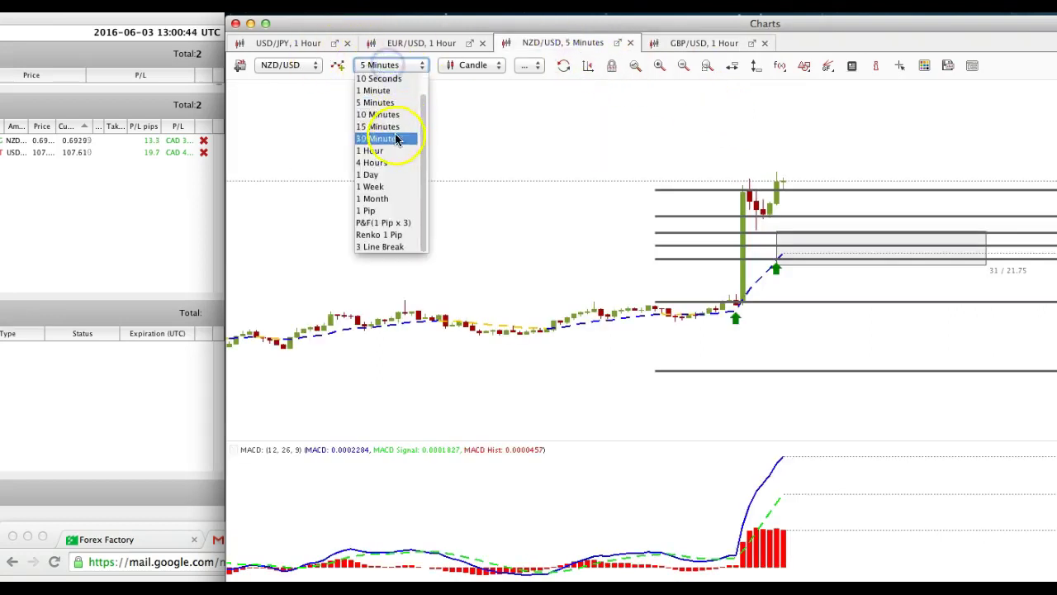
{"action": "left_click", "coordinate": [374, 151]}
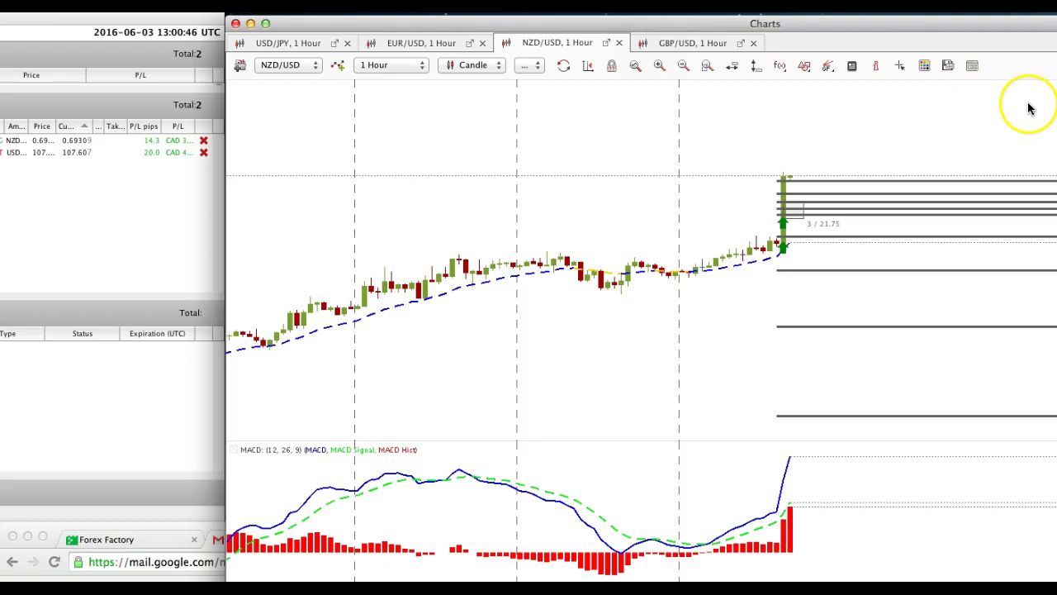